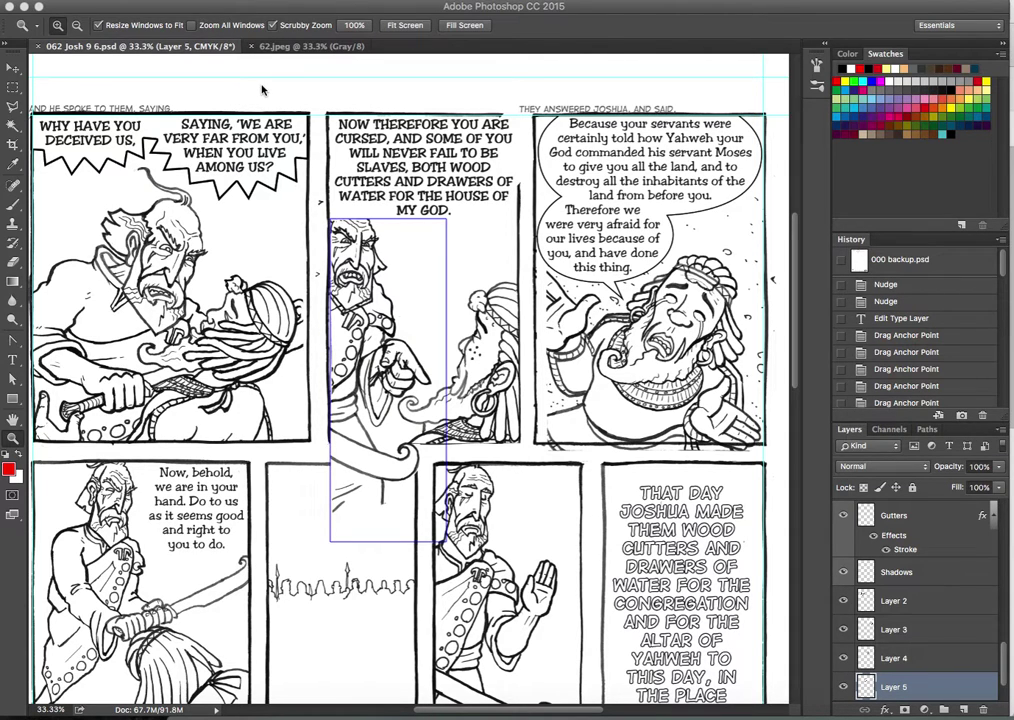
Compare the panel layout of the lettered page 062 Josh 9 6.psd with the original scan 62.jpeg.
left_click(298, 47)
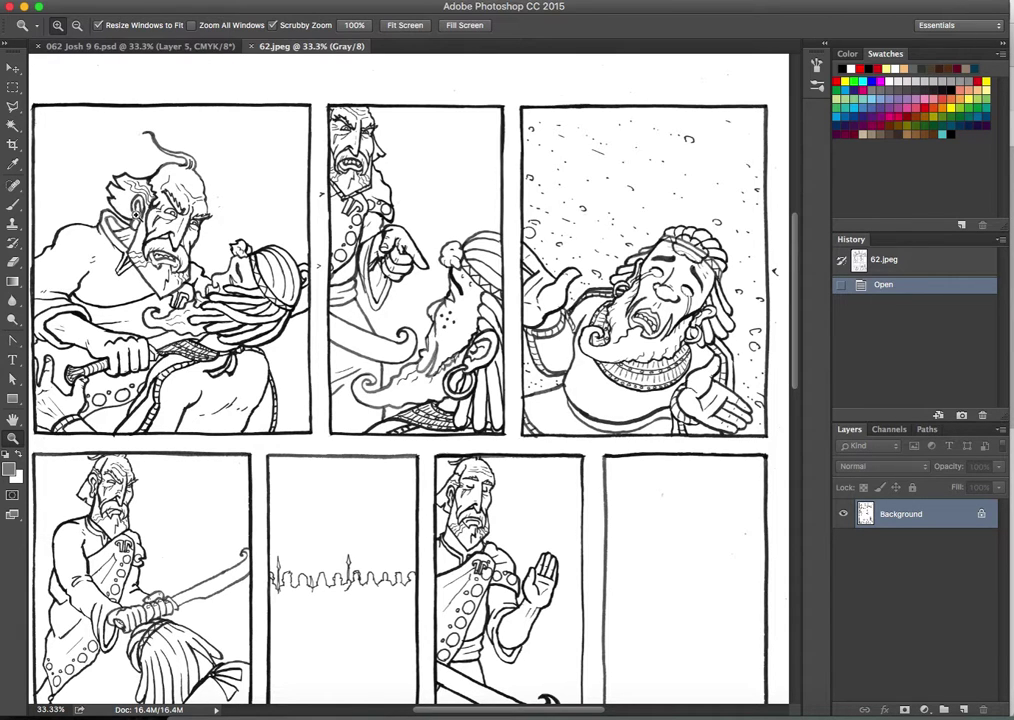
left_click(97, 46)
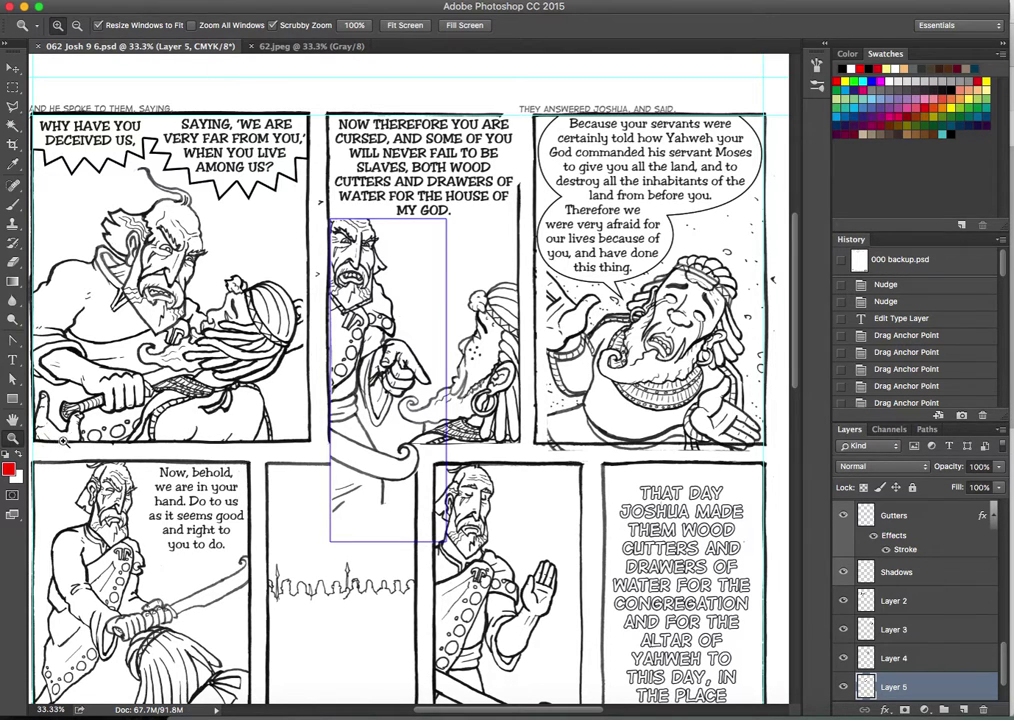
left_click(240, 45)
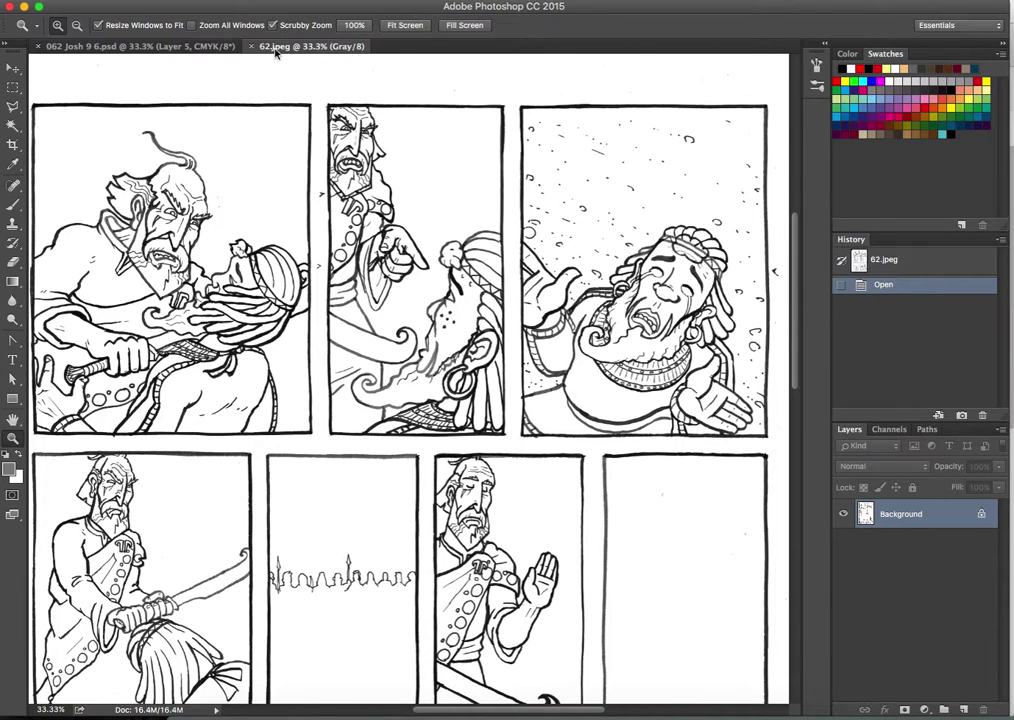
left_click(147, 46)
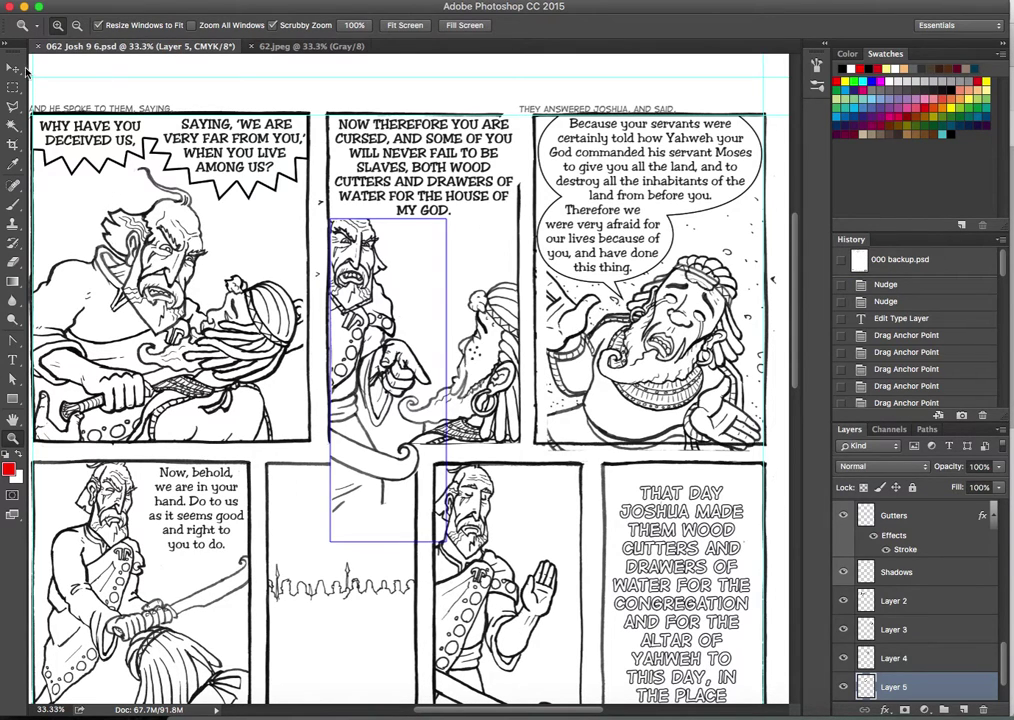
Select the third panel's artwork on Layer 3, toggle its visibility, and check it against the 62.jpeg scan.
key("v")
left_click(756, 485)
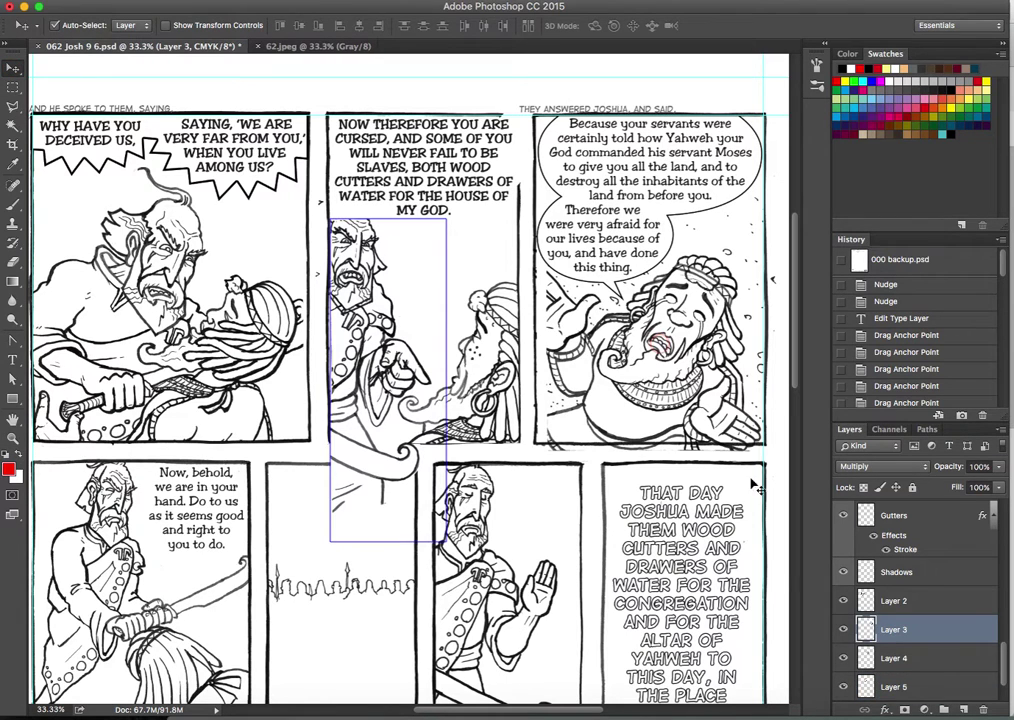
left_click(843, 630)
left_click(843, 630)
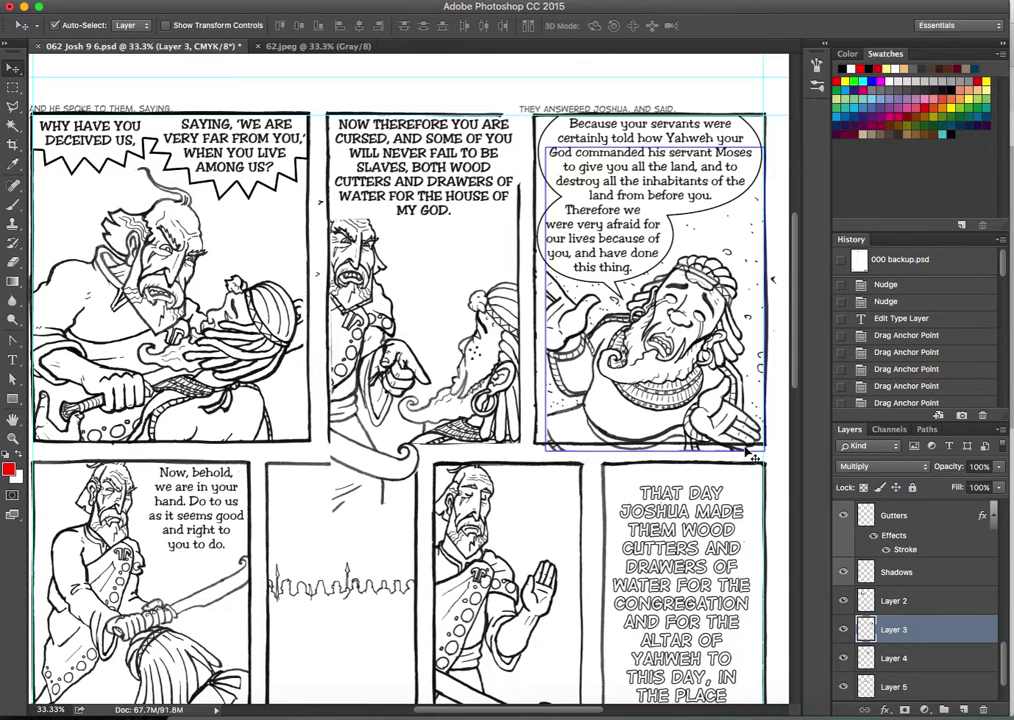
left_click_drag(562, 453, 540, 457)
left_click(316, 46)
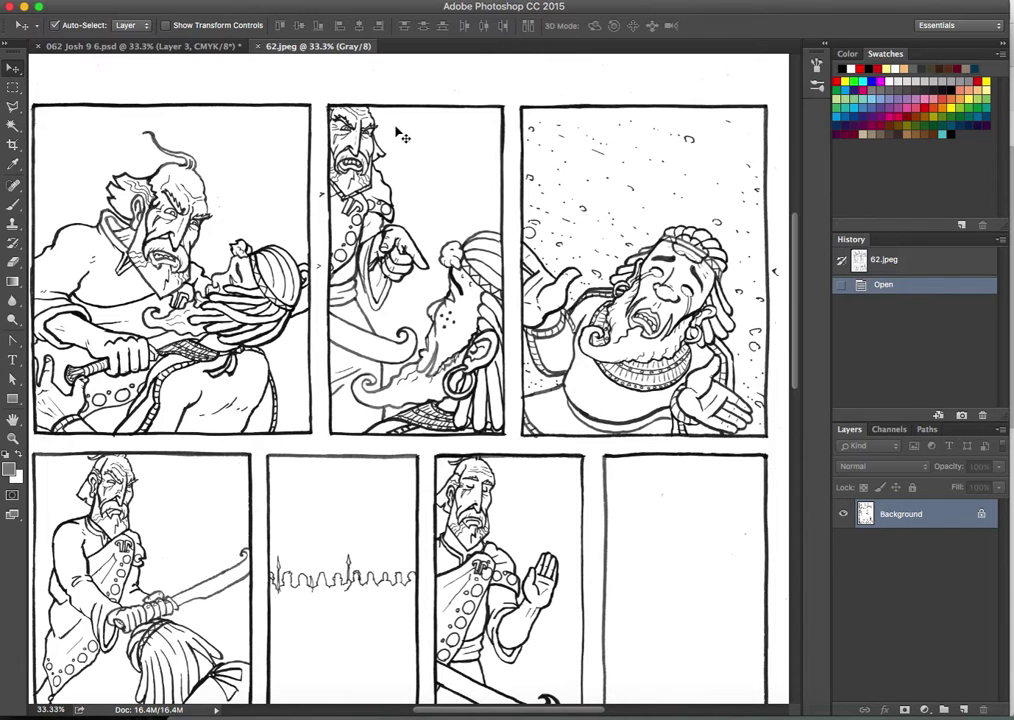
left_click(165, 46)
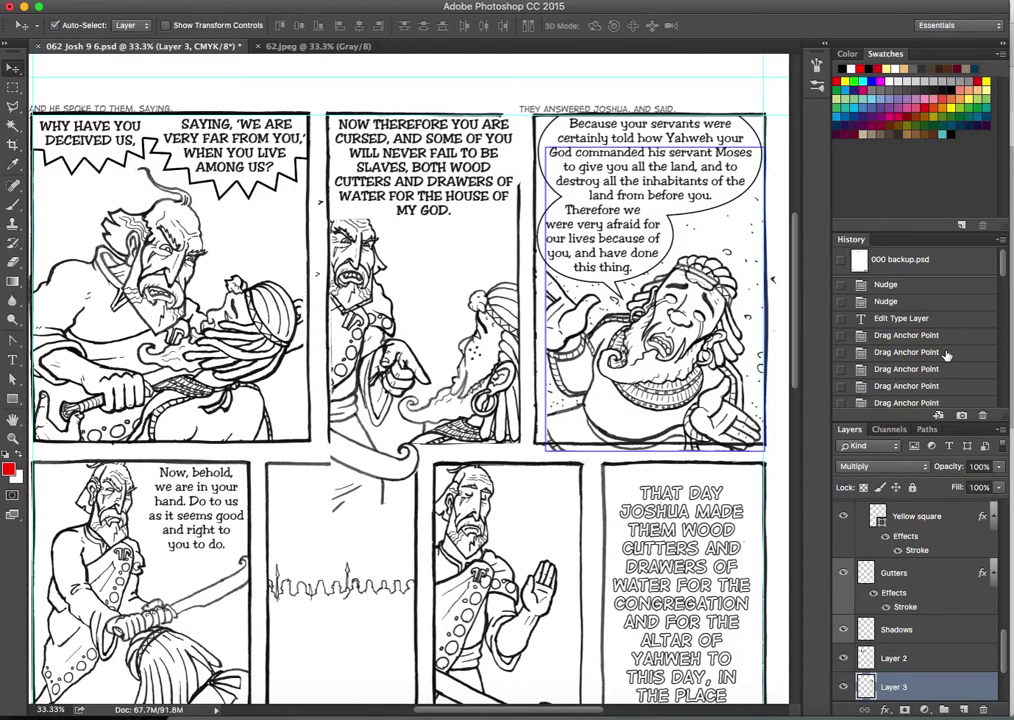
Step back through the page's history to review the earlier Free Transform, Nudge and Edit Type Layer states of the second panel.
left_click_drag(1003, 264, 1006, 411)
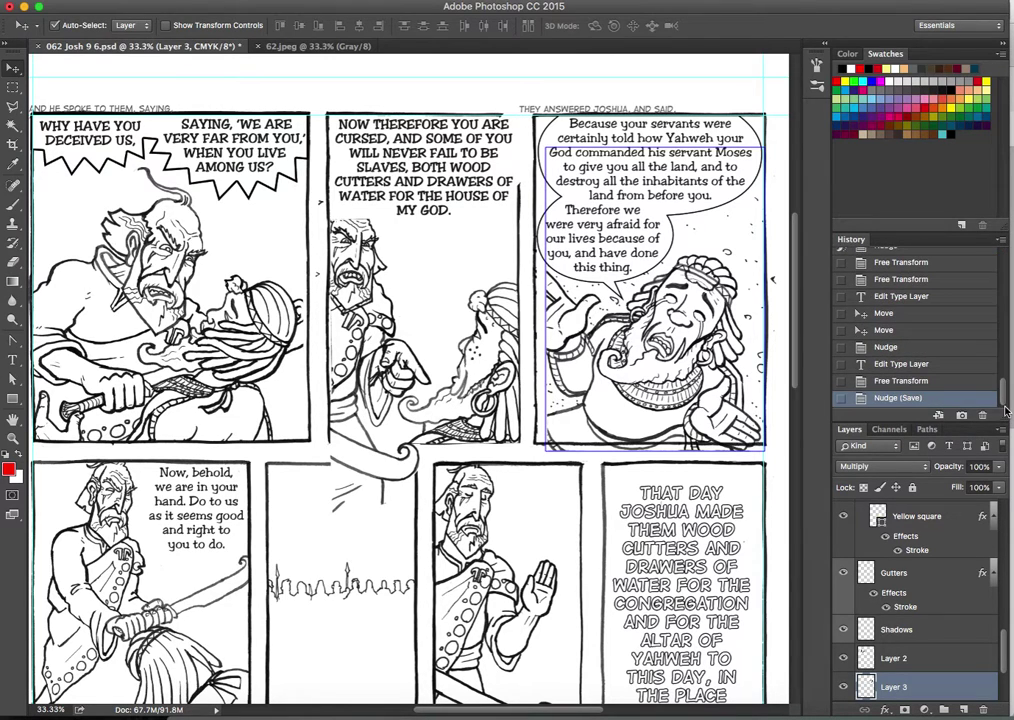
left_click(935, 296)
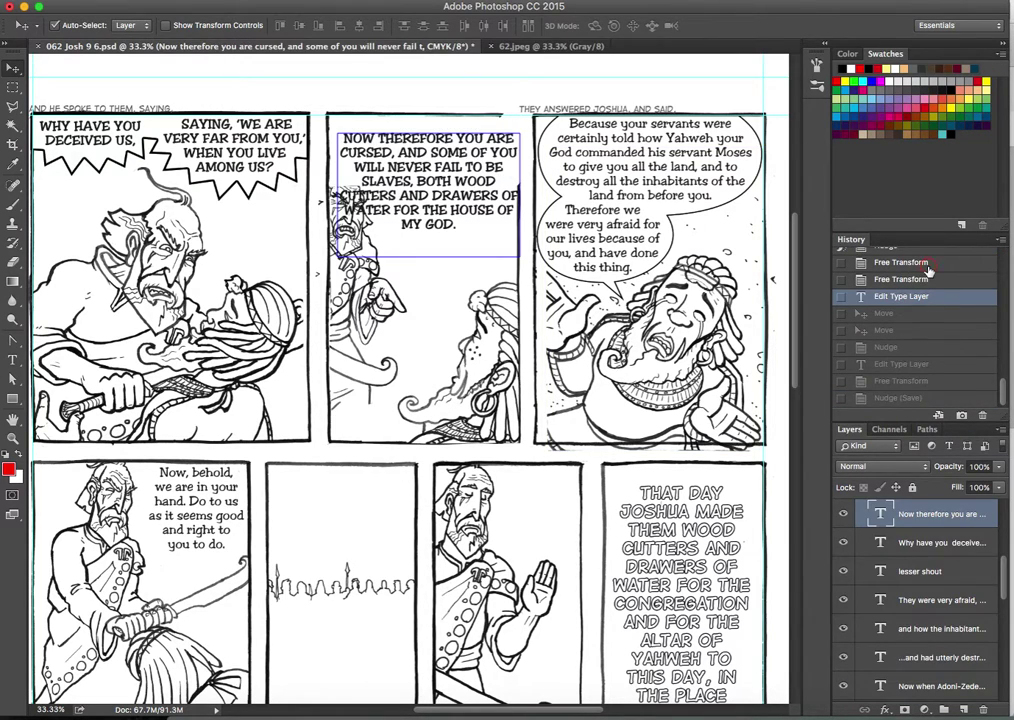
left_click(929, 264)
scroll(927, 289, "up", 2)
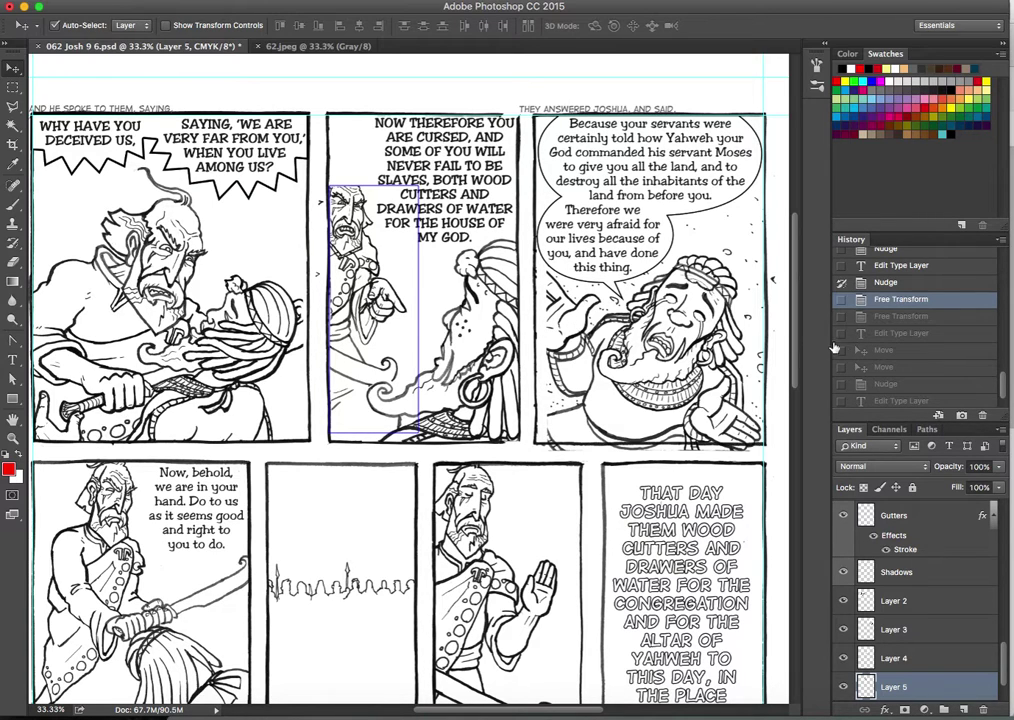
scroll(890, 300, "up", 1)
left_click(900, 298)
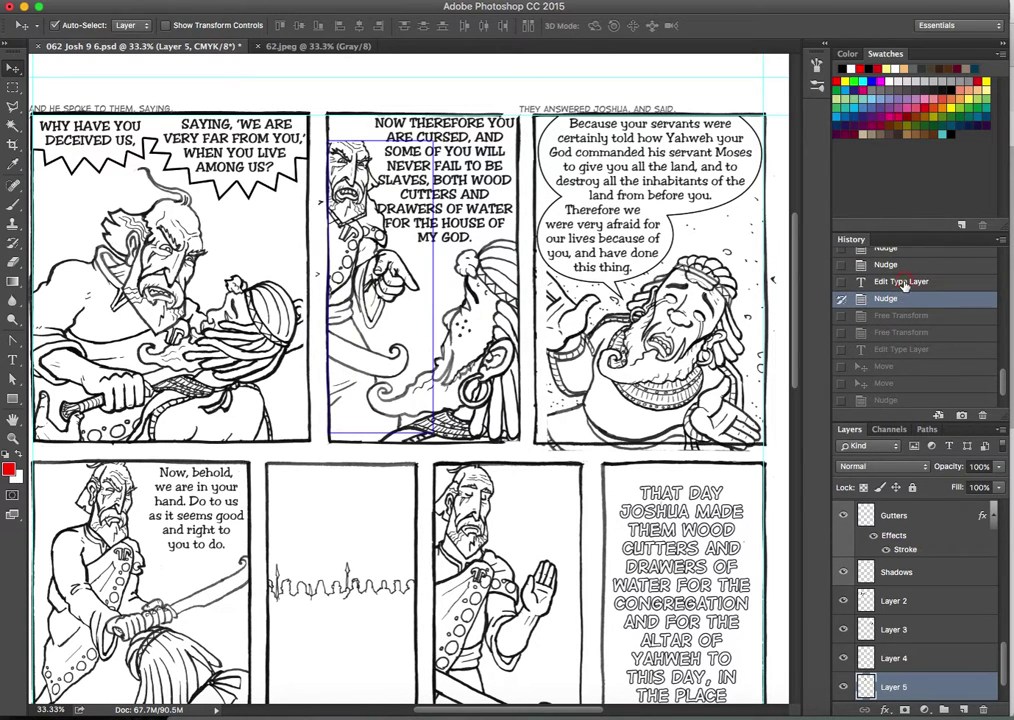
left_click(904, 284)
left_click(900, 300)
Go further back in the history and compare the second panel before and after its earlier Edit Type Layer state.
scroll(901, 309, "up", 3)
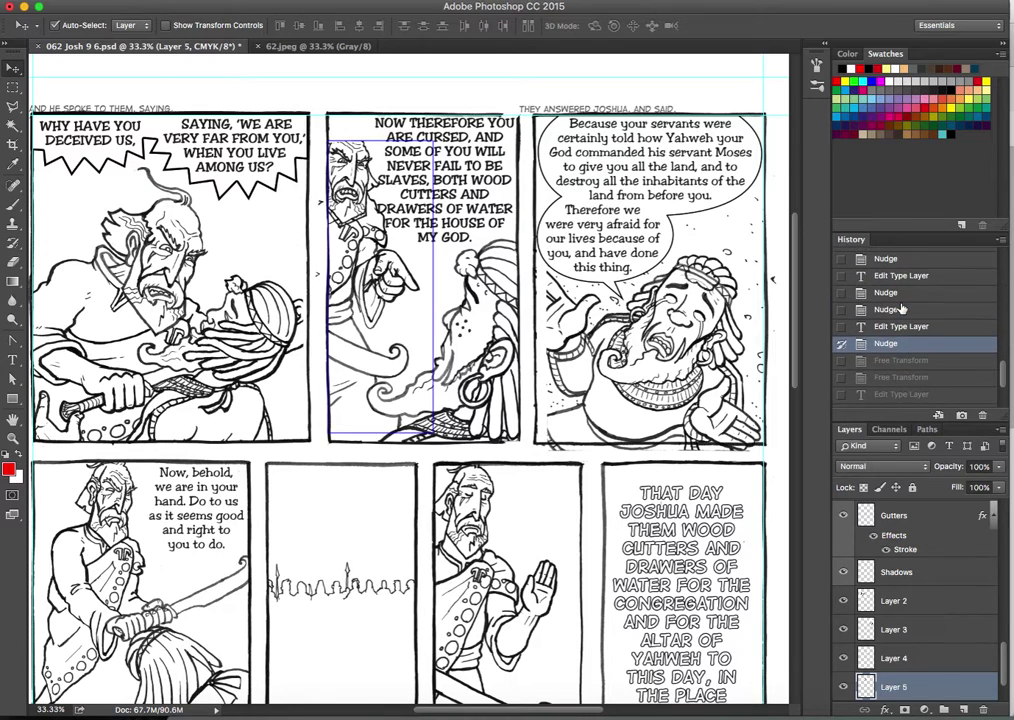
left_click(901, 309)
left_click(897, 276)
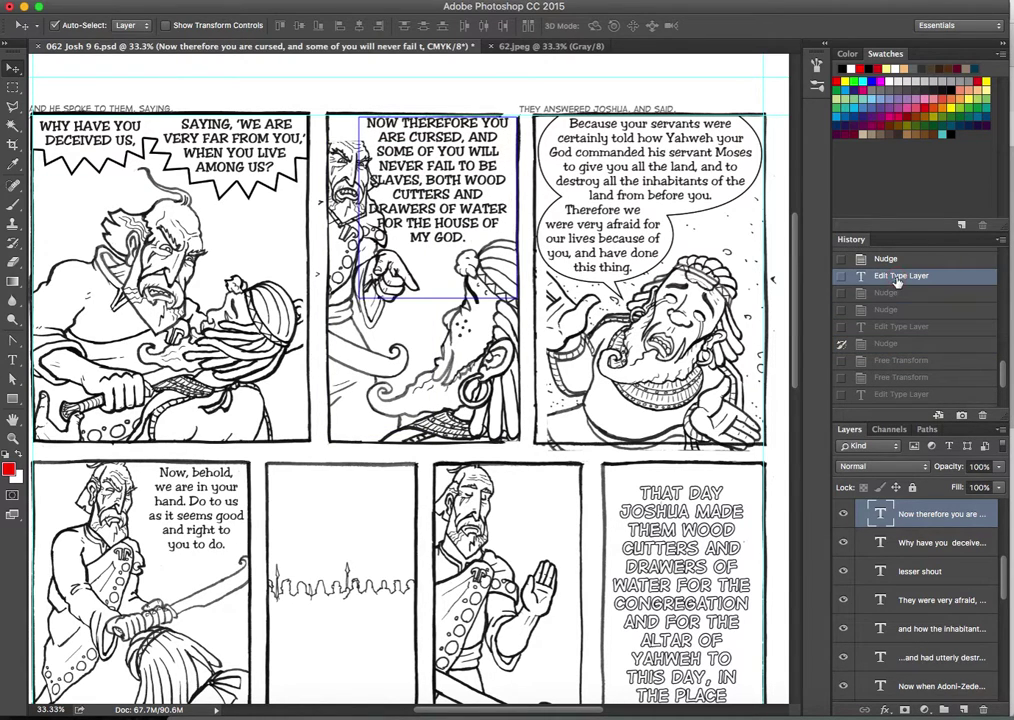
left_click(893, 260)
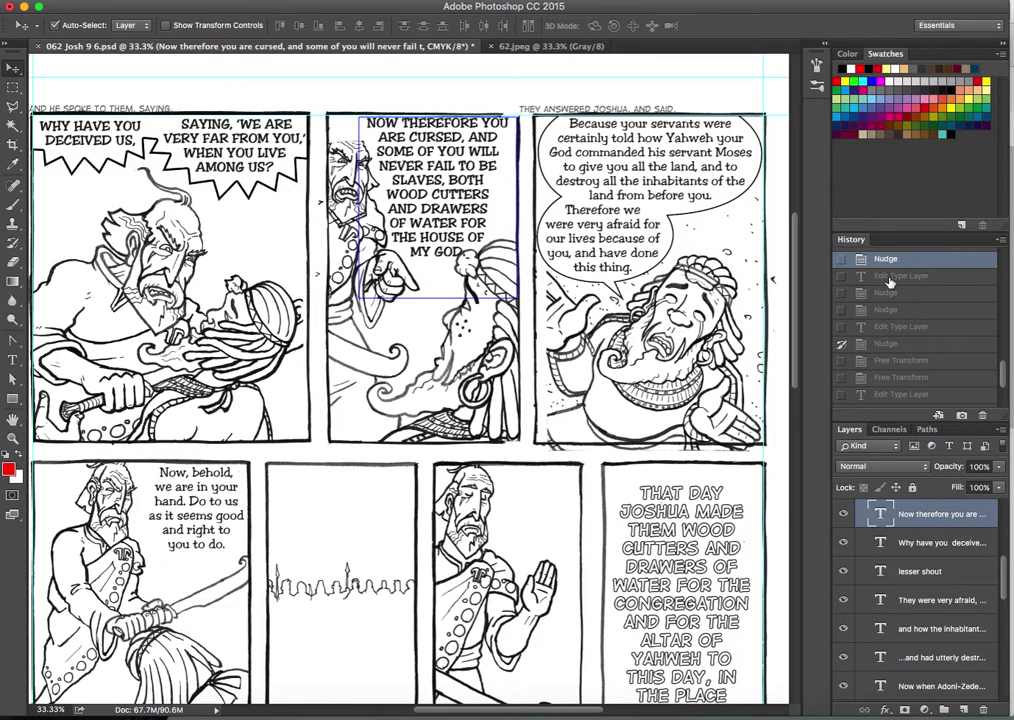
left_click(889, 280)
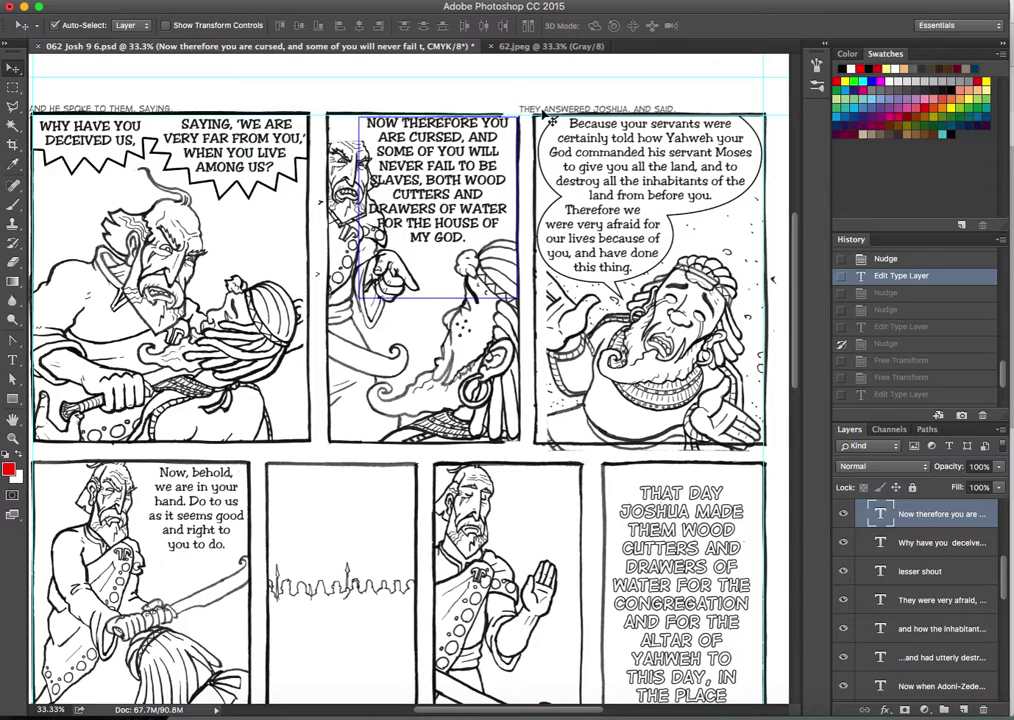
Compare the earlier version of the lettered page with the original drawing in 62.jpeg.
left_click(538, 47)
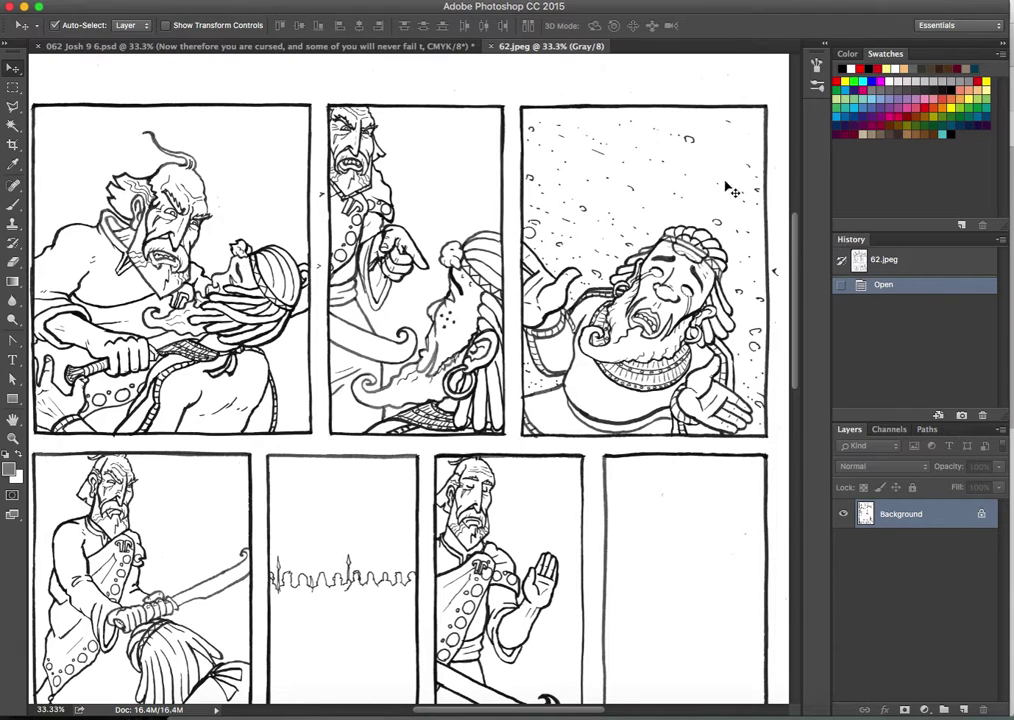
left_click(315, 46)
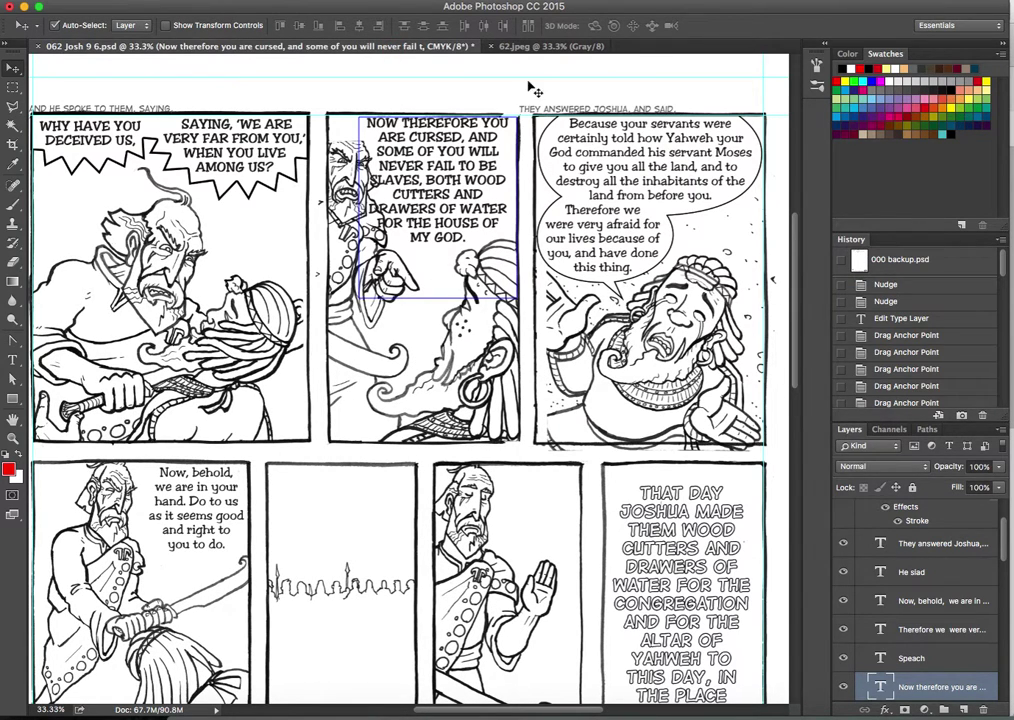
left_click(520, 46)
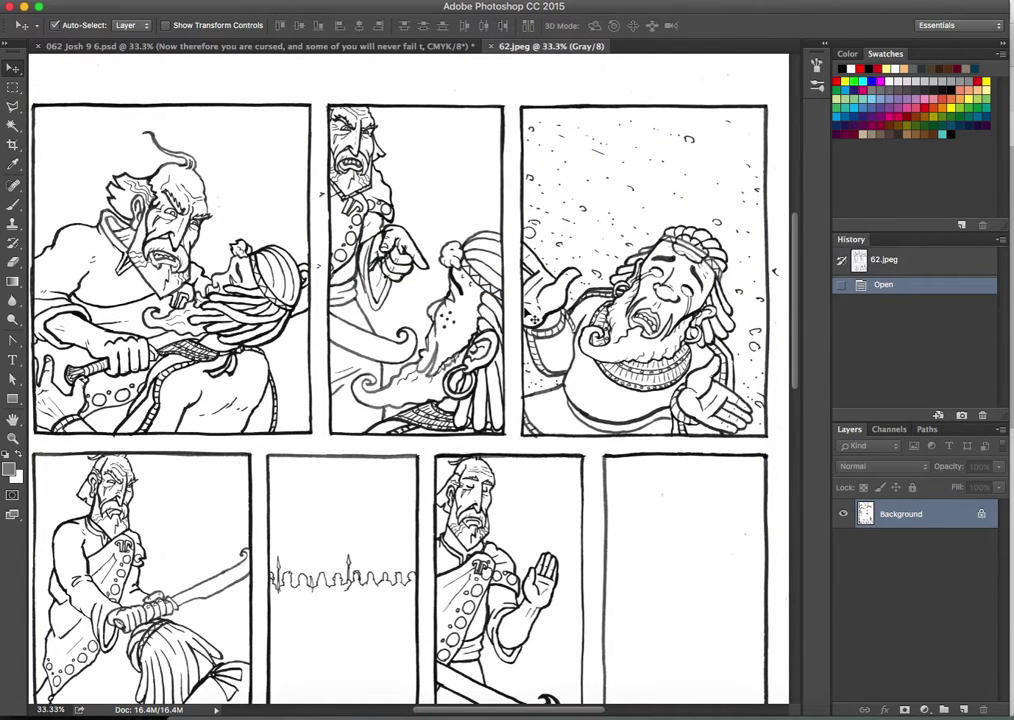
left_click(338, 45)
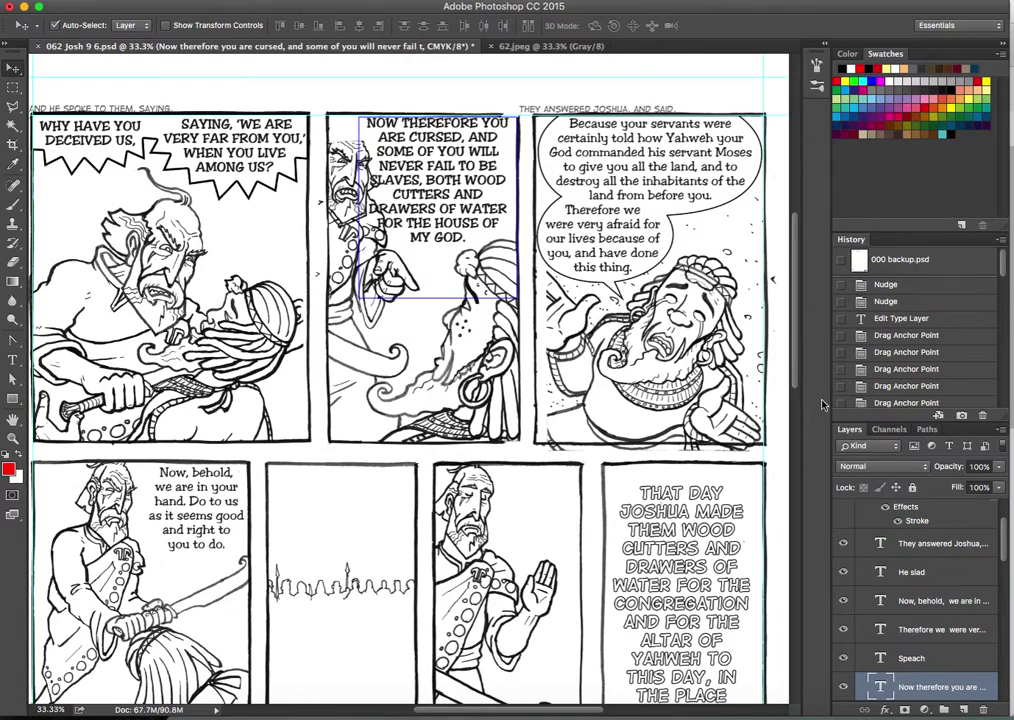
Restore the lettered page to its latest history state, Nudge (Save).
scroll(965, 335, "down", 10)
scroll(955, 352, "down", 5)
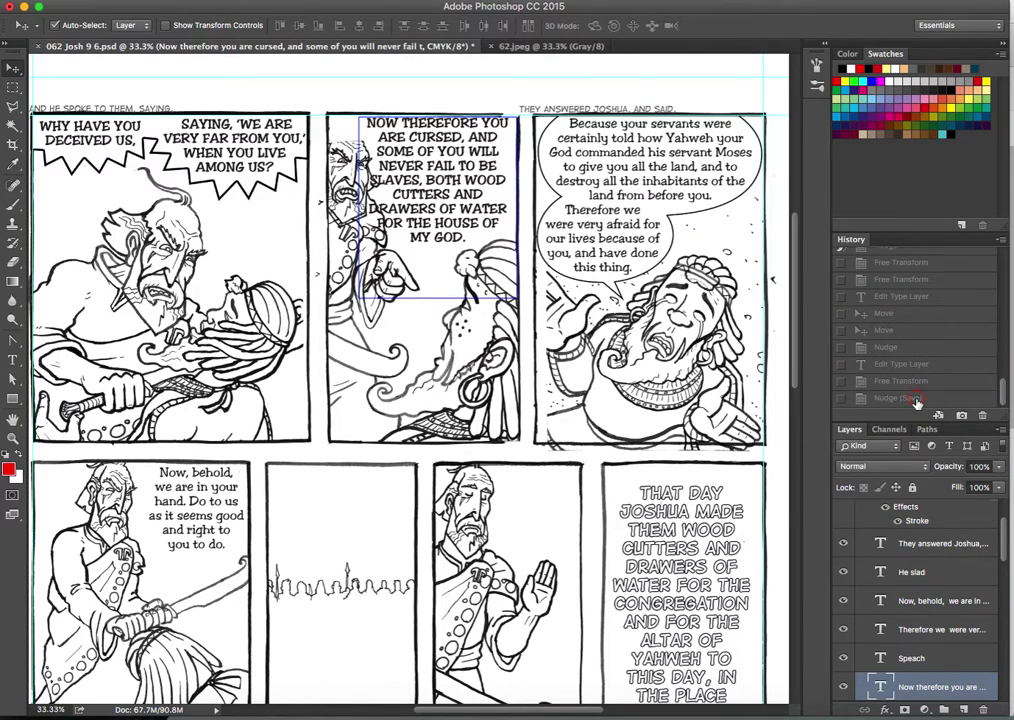
left_click(916, 400)
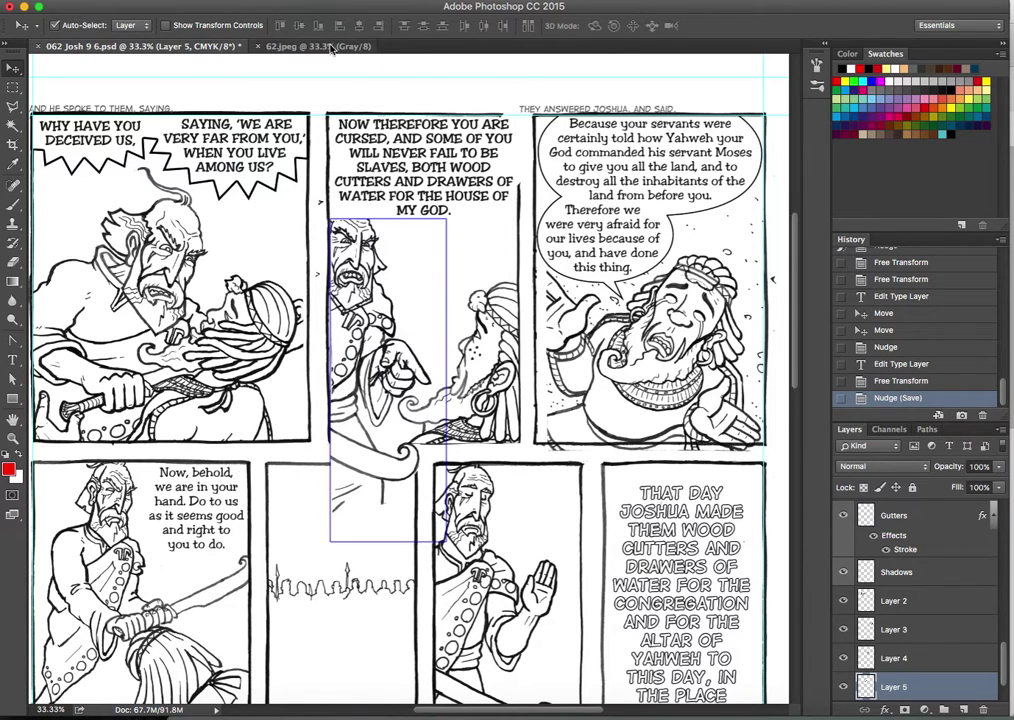
Alternate between the 62.jpeg scan and the restored page to examine how the second panel's figures and lettering are arranged.
left_click(295, 46)
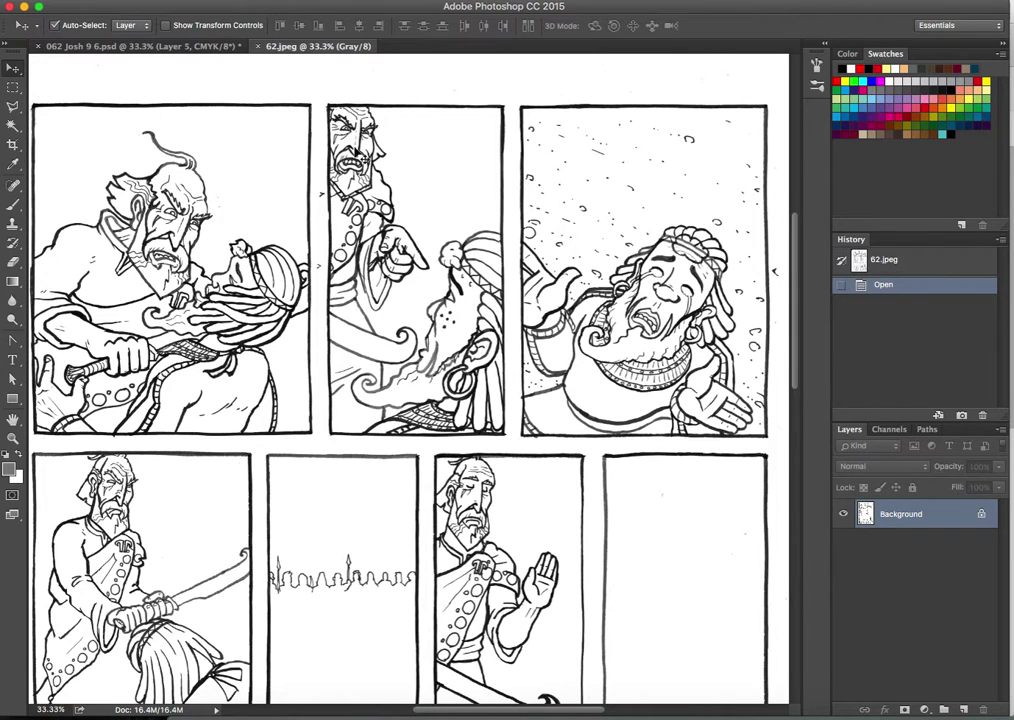
left_click(179, 47)
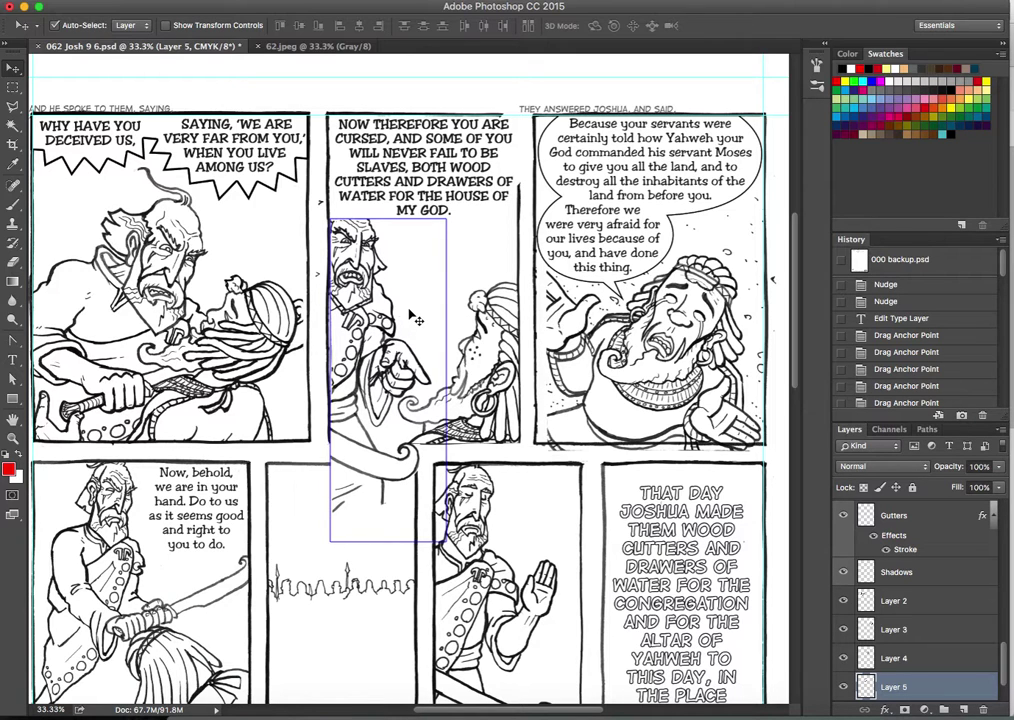
left_click(310, 48)
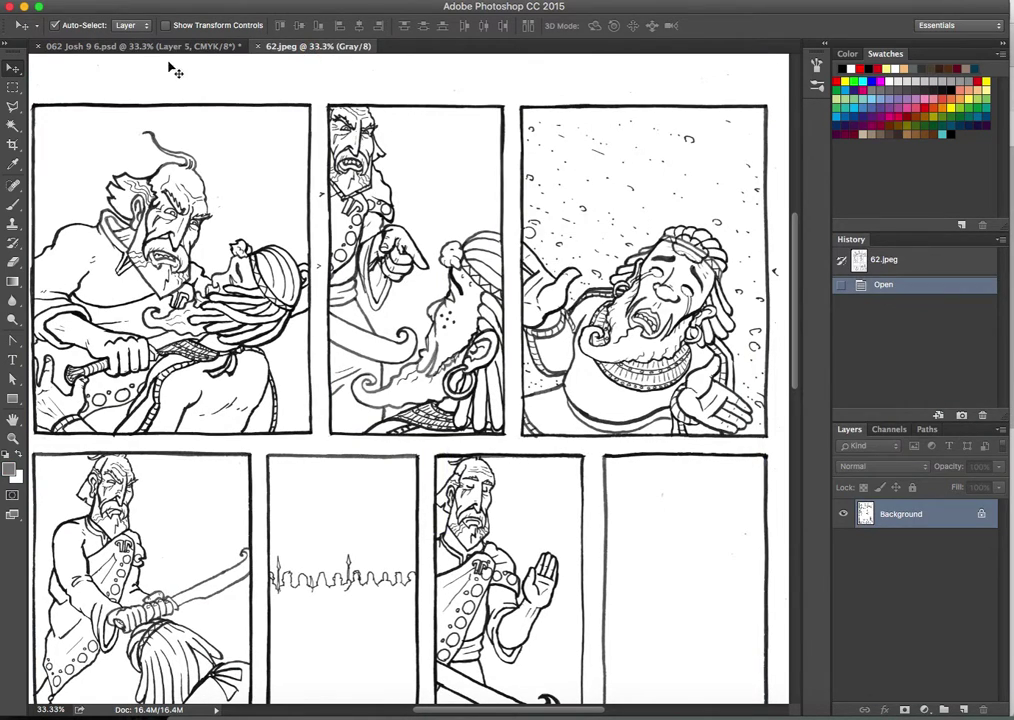
left_click(133, 46)
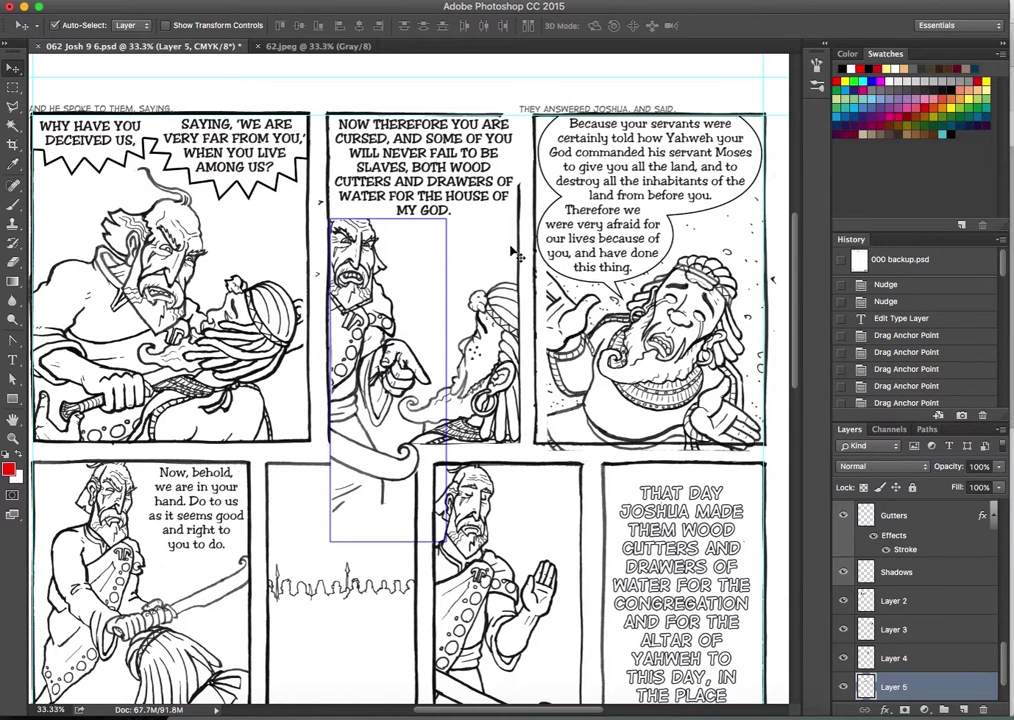
left_click(268, 46)
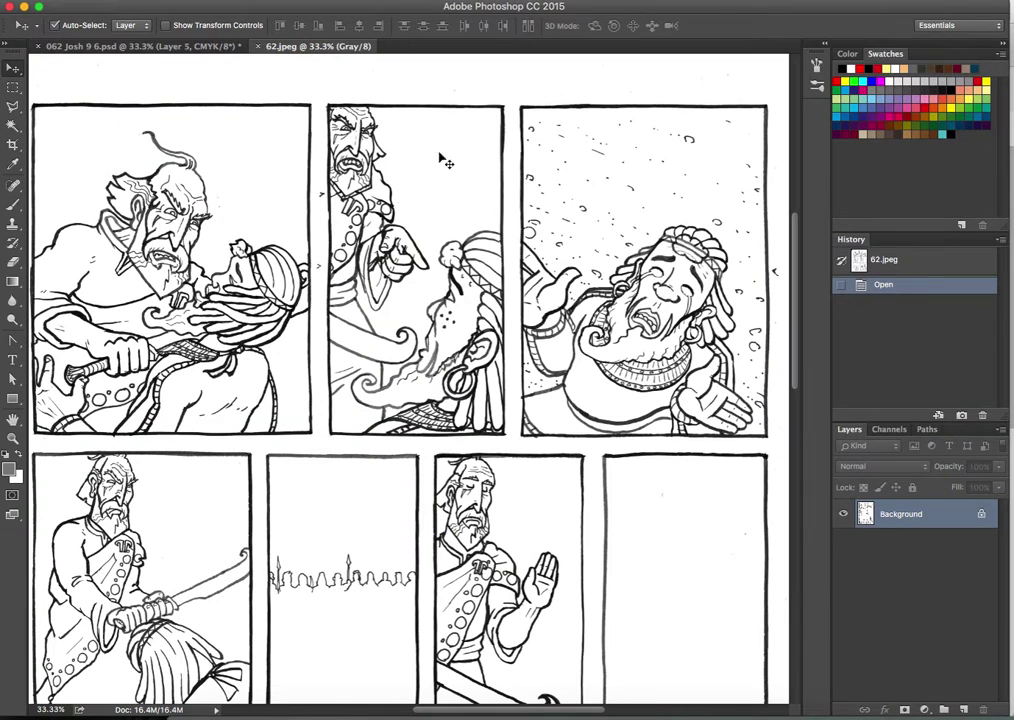
left_click(100, 44)
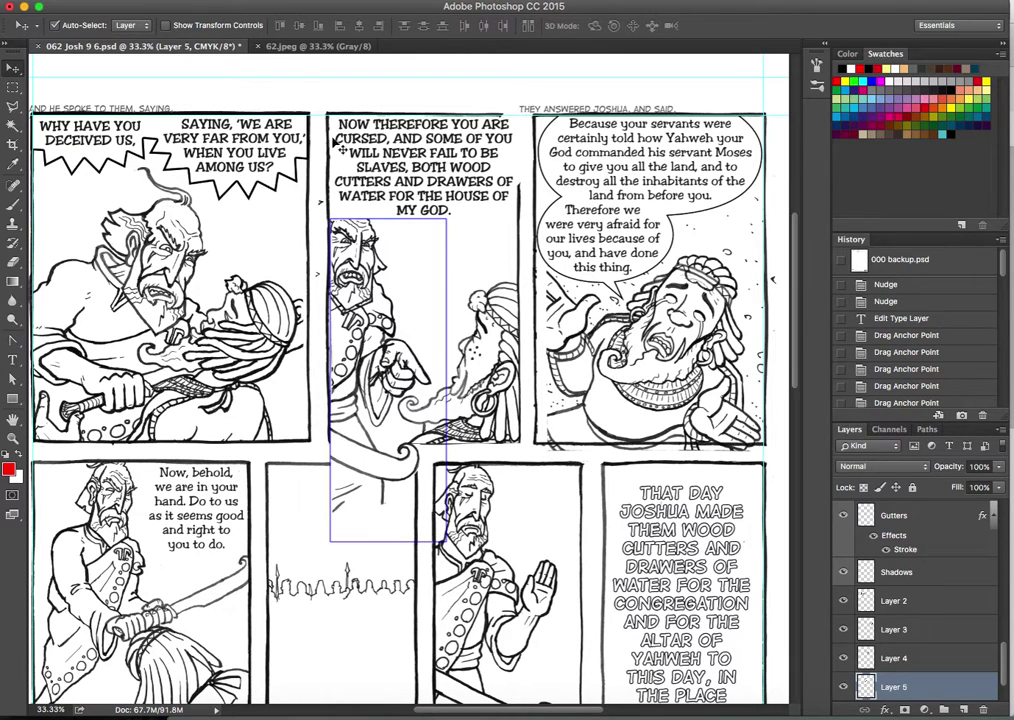
left_click(302, 45)
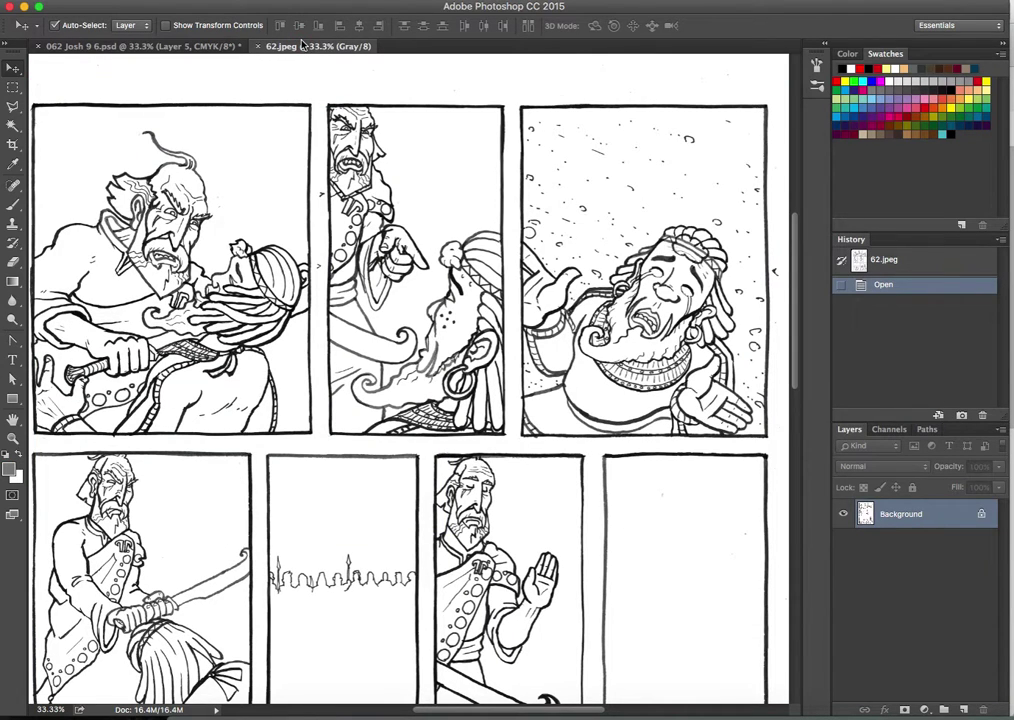
left_click(187, 47)
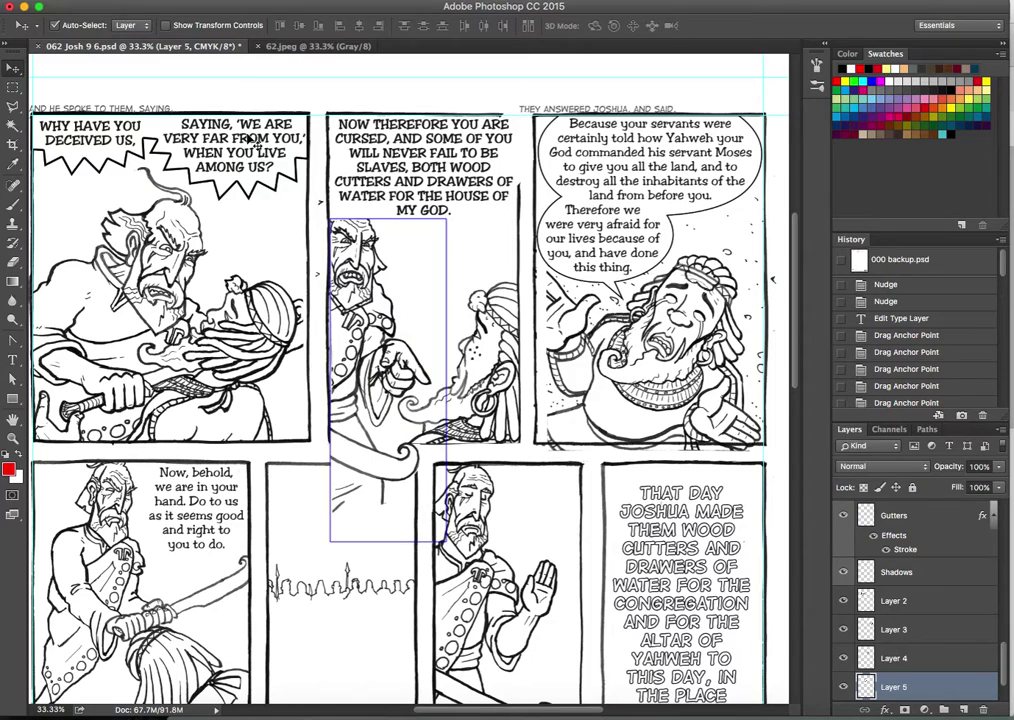